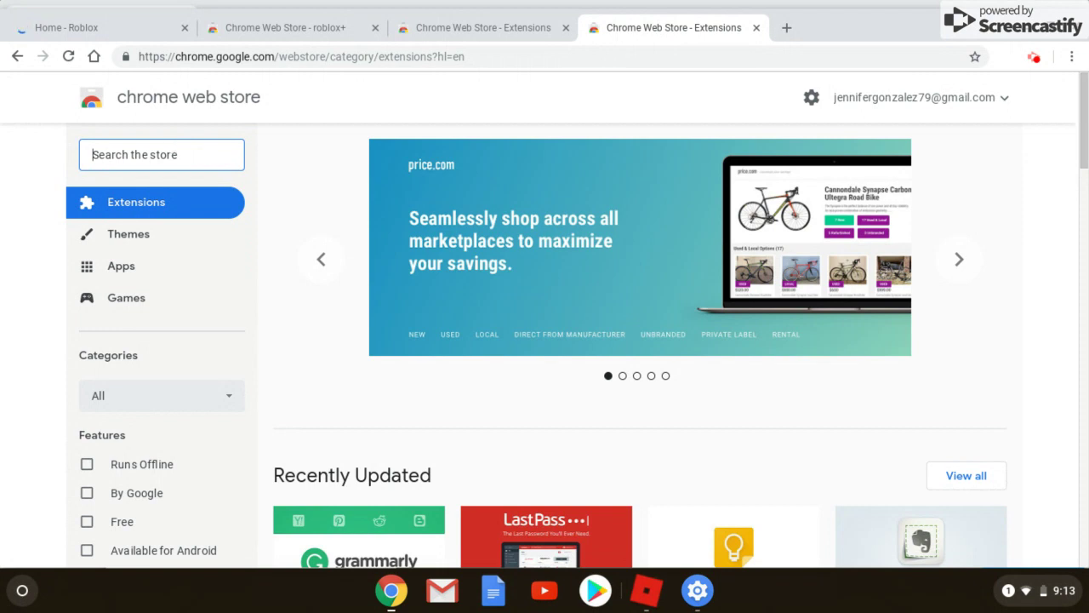
Search the Chrome Web Store for 'roblox+' and tidy the search text
text(roblox+)
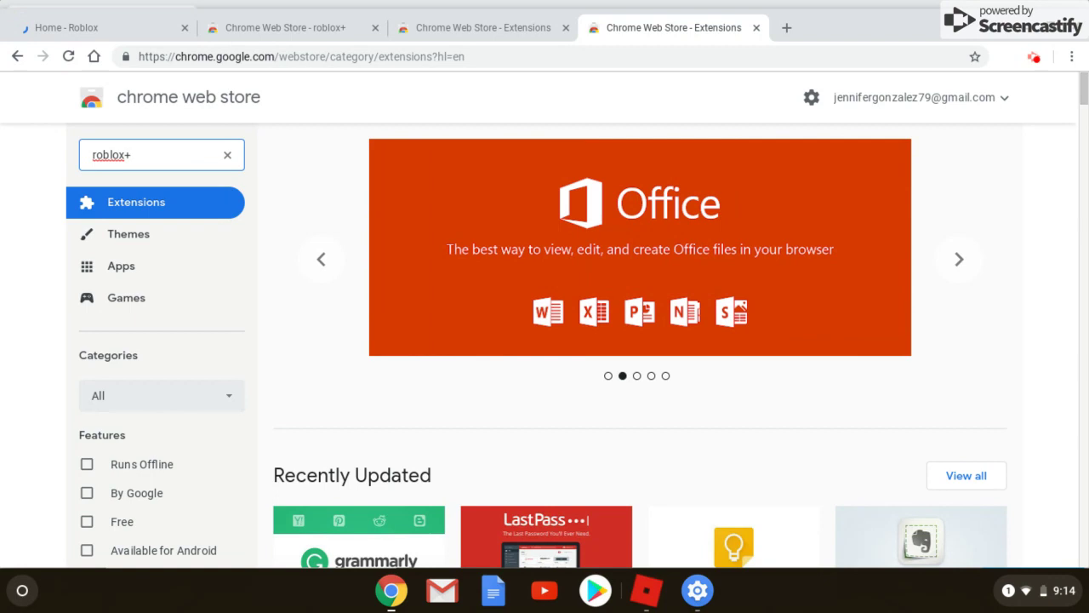
key(Return)
click(131, 155)
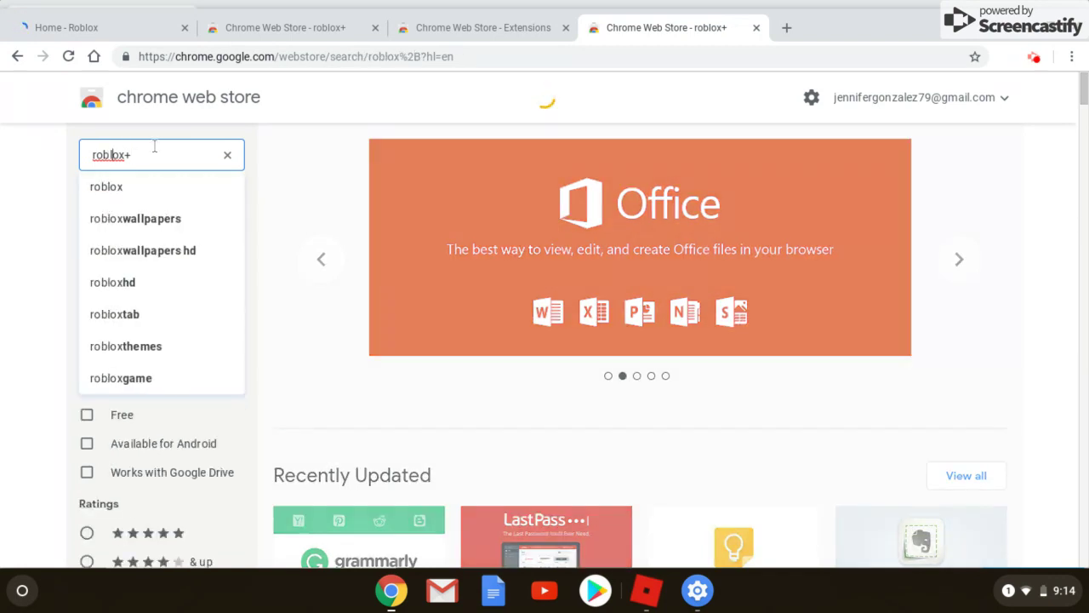
key(BackSpace)
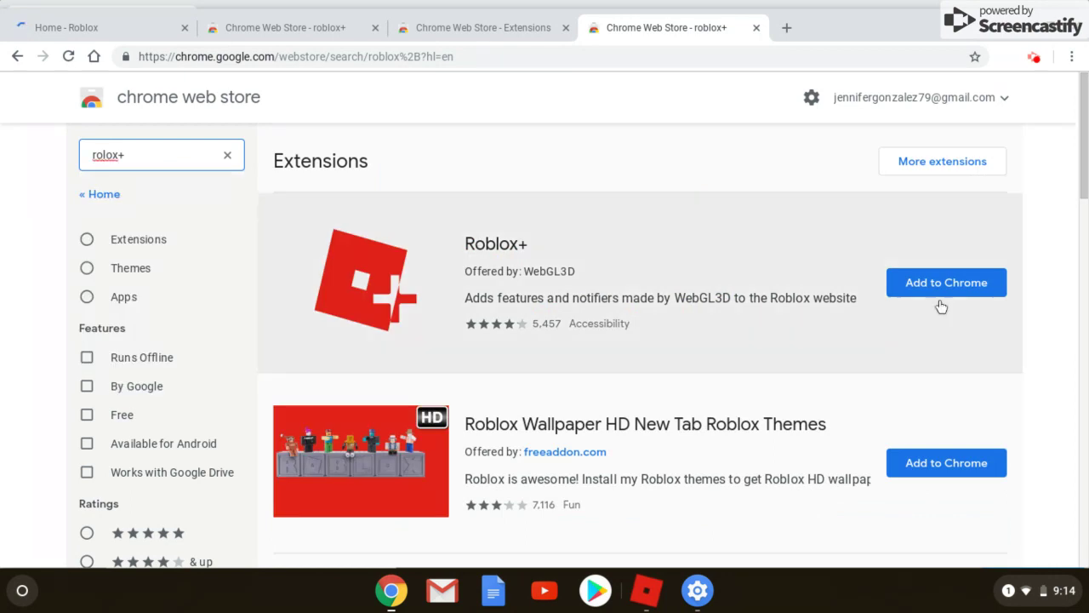
Add the Roblox+ extension to Chrome and dismiss its confirmation popups
click(926, 291)
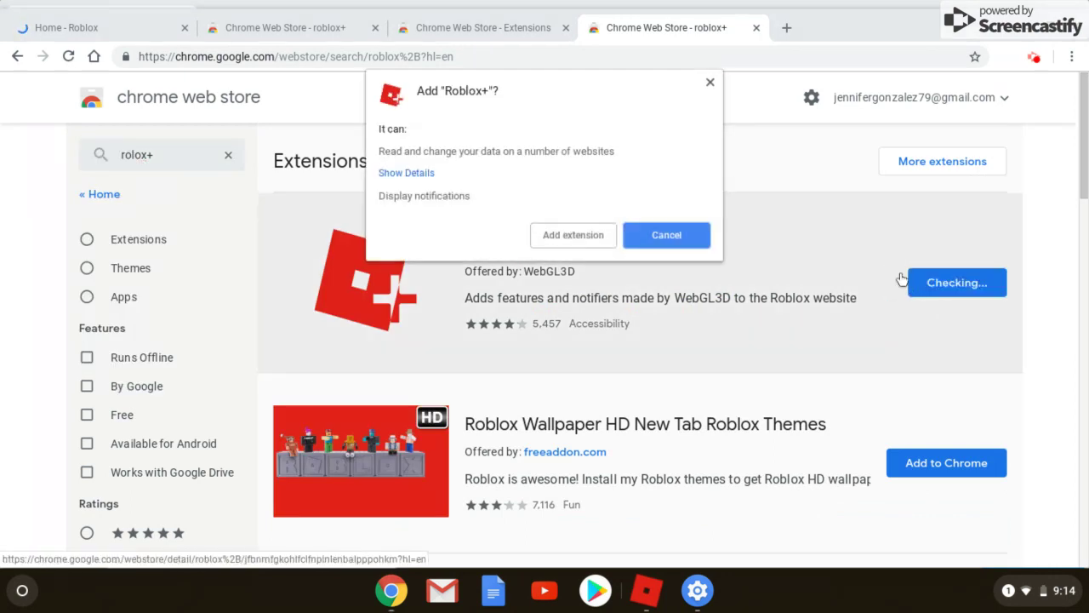
click(562, 235)
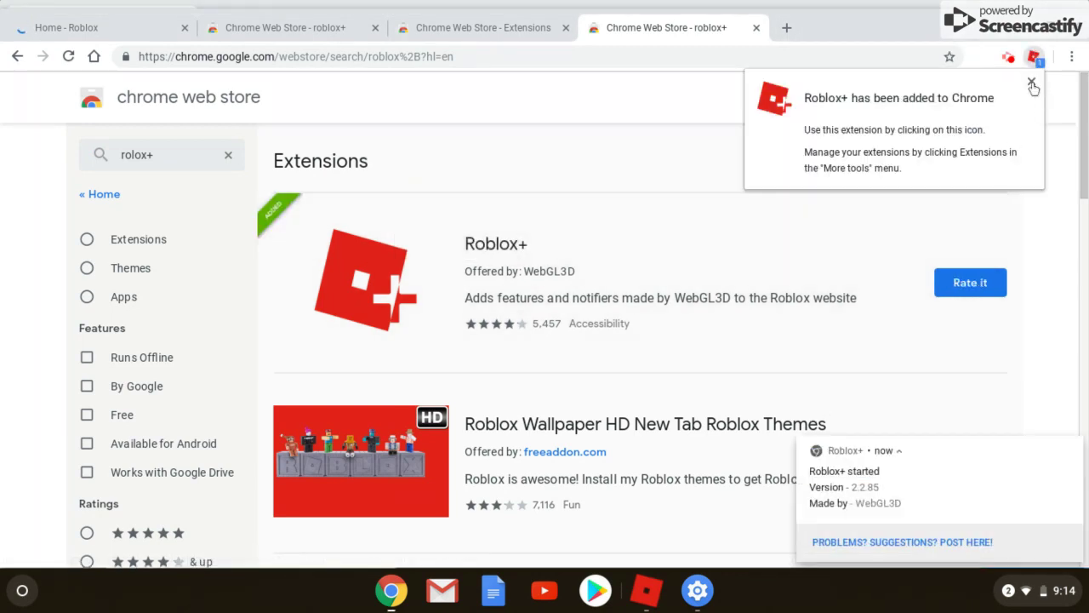
click(1031, 81)
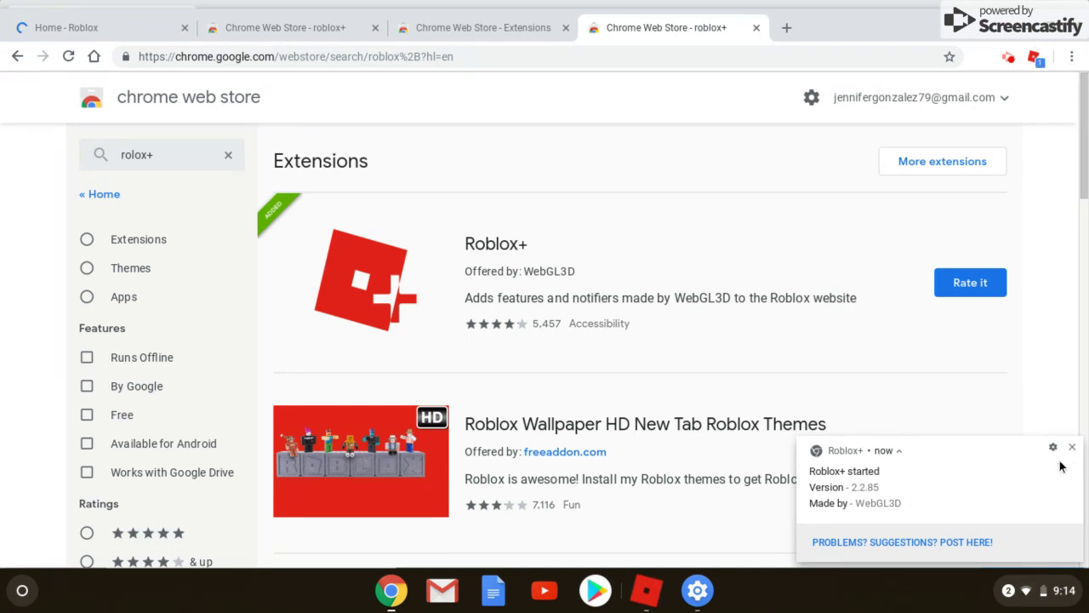
click(1071, 449)
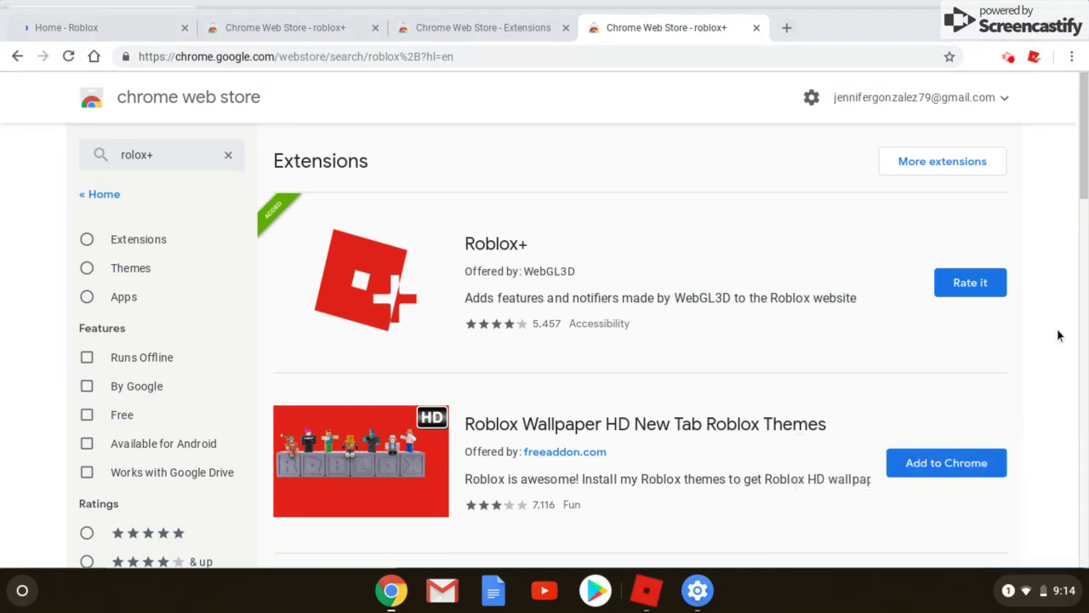
Open the Roblox+ 2.2.85 settings and switch the website theme to OBC
click(1032, 58)
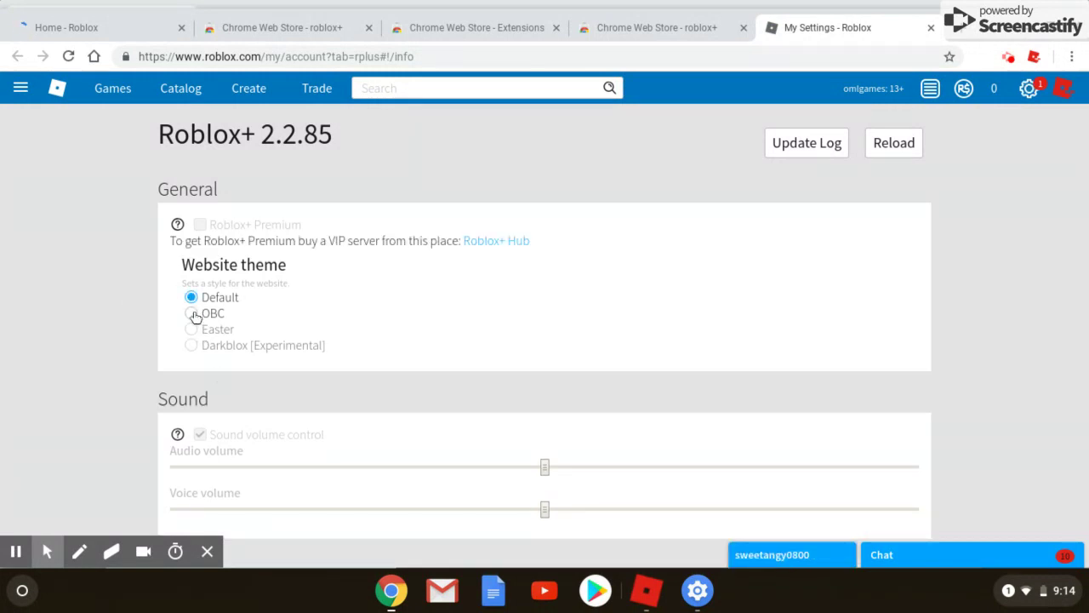
click(196, 317)
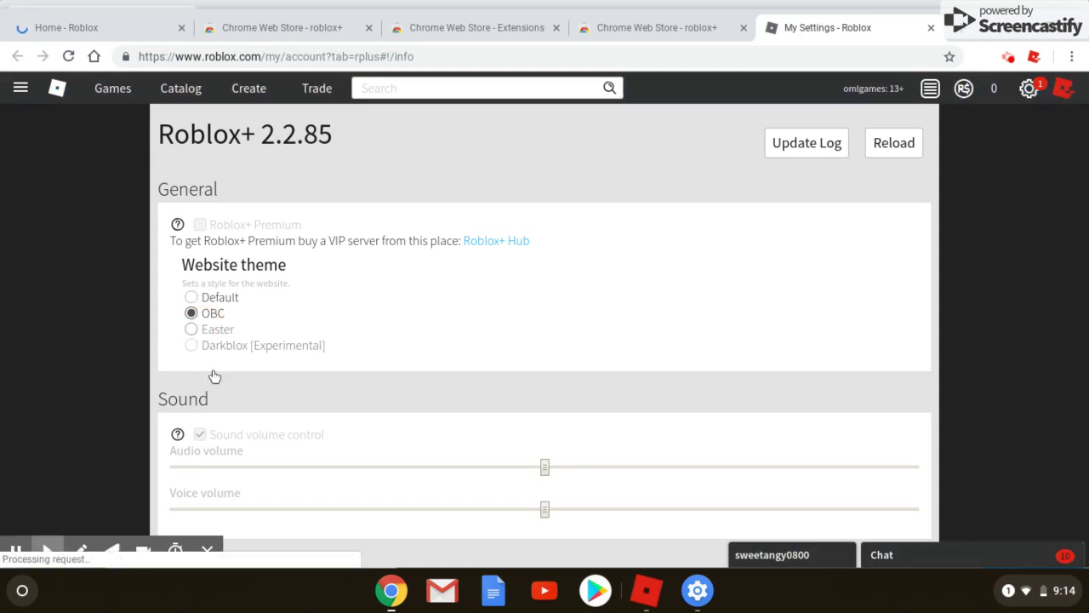
scroll(215, 376, down, 2)
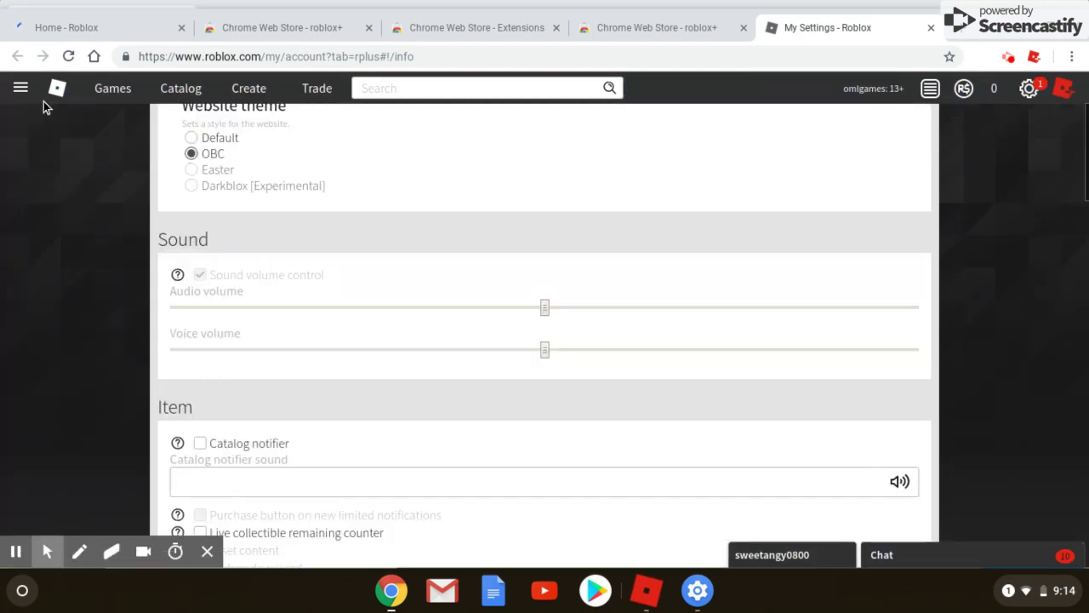
scroll(34, 103, up, 2)
click(21, 94)
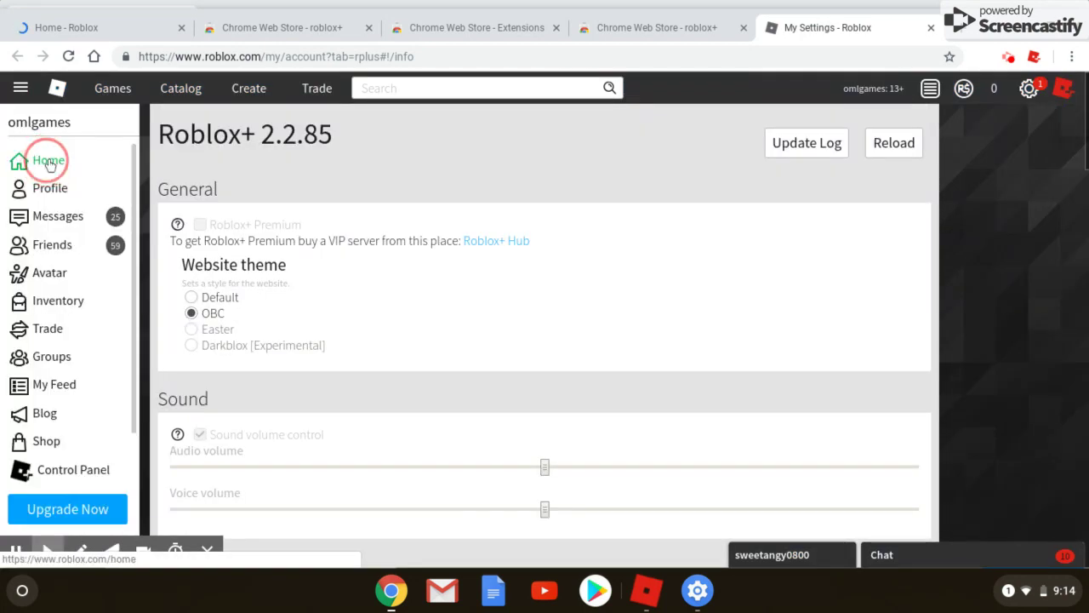
From the Roblox home page, open Prison Life v2.0.2 under Continue Playing and launch it
click(58, 173)
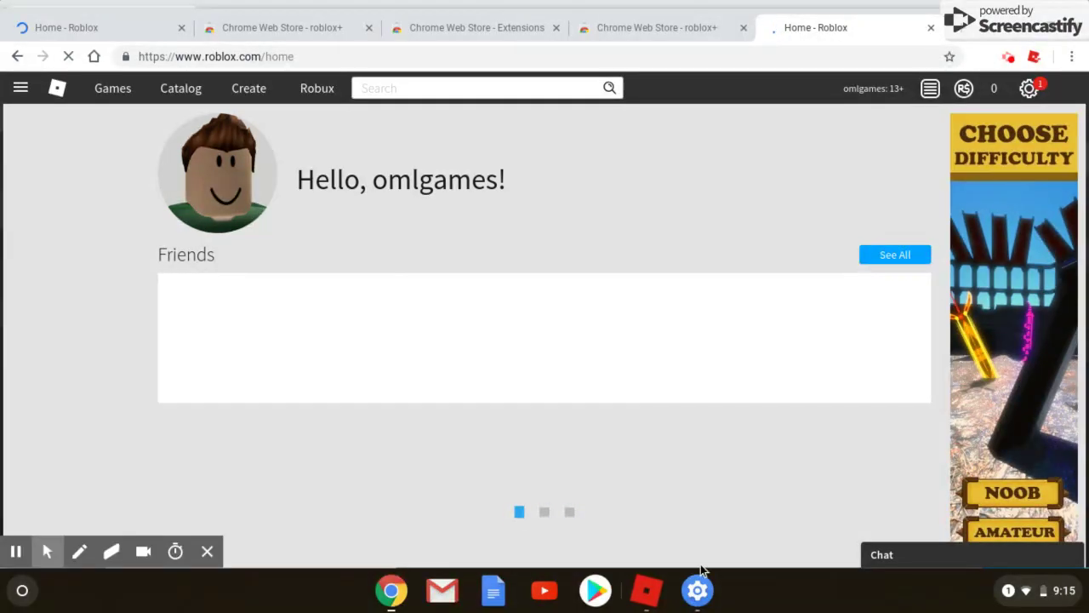
click(706, 592)
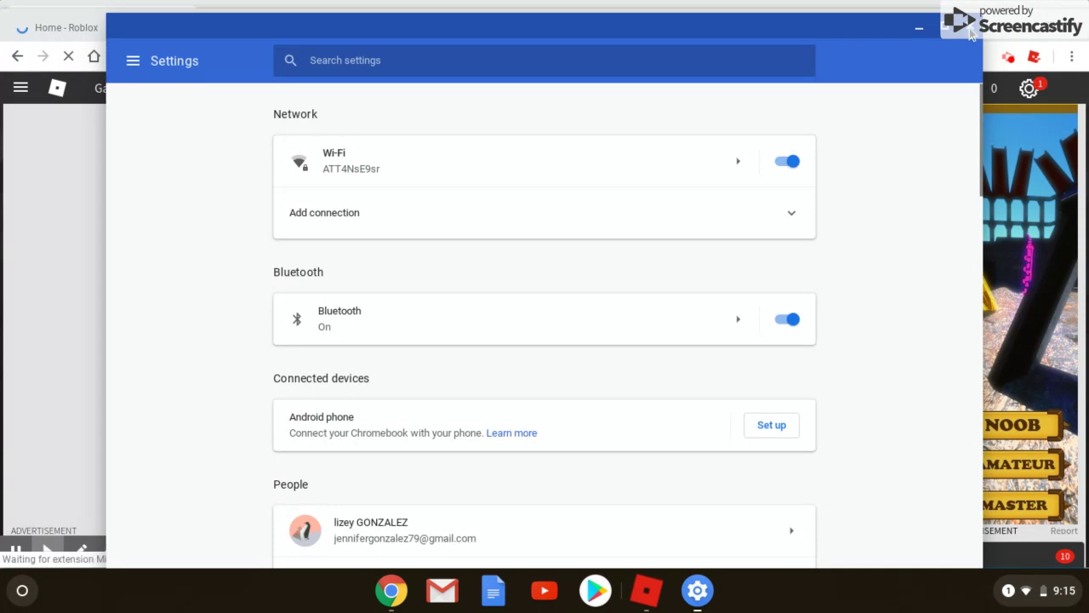
click(971, 32)
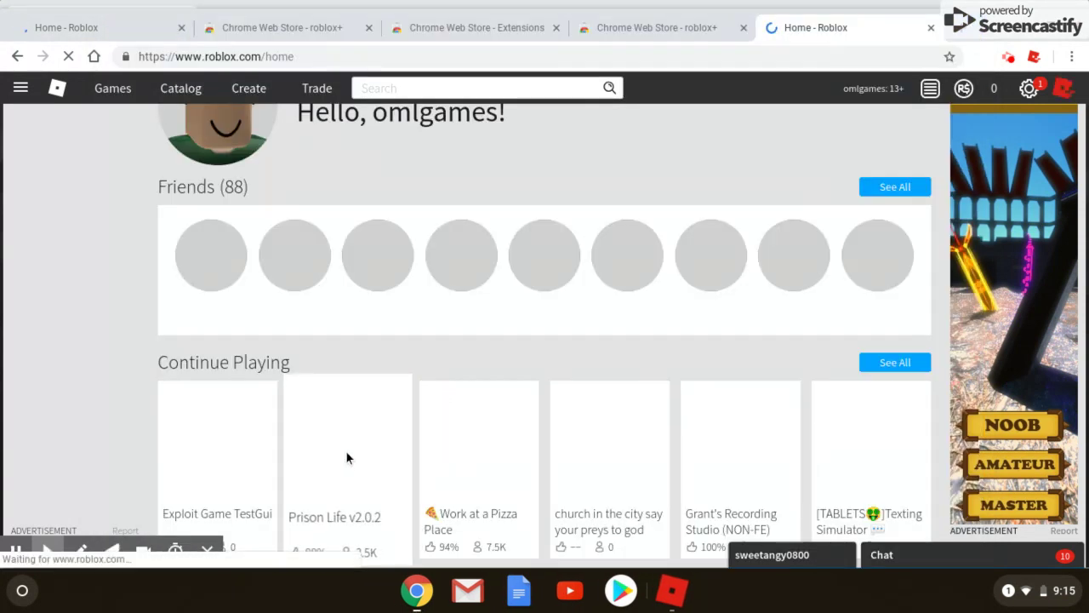
scroll(255, 452, down, 1)
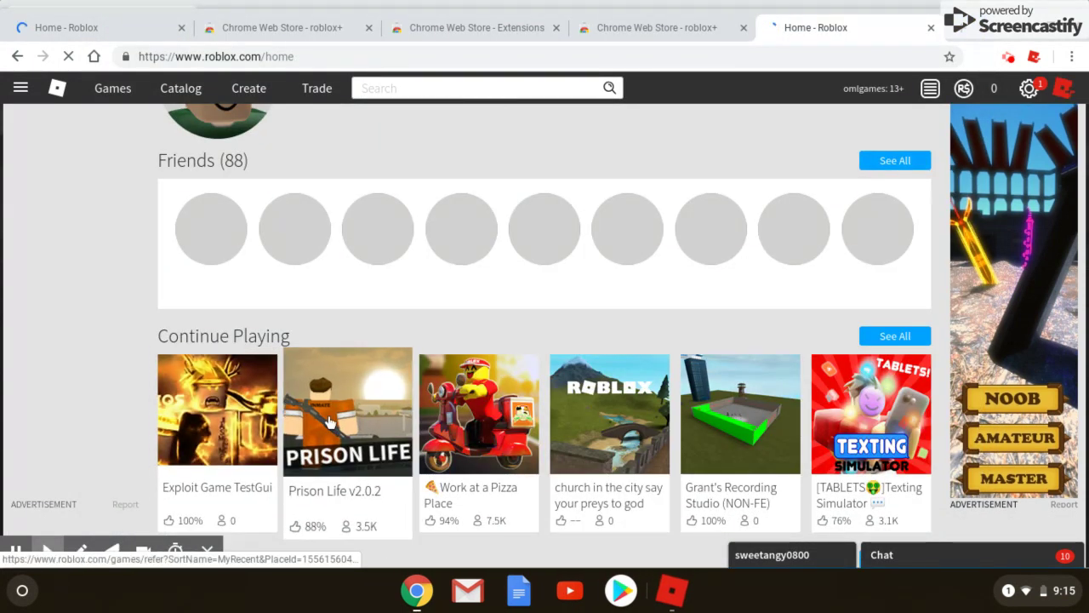
click(326, 422)
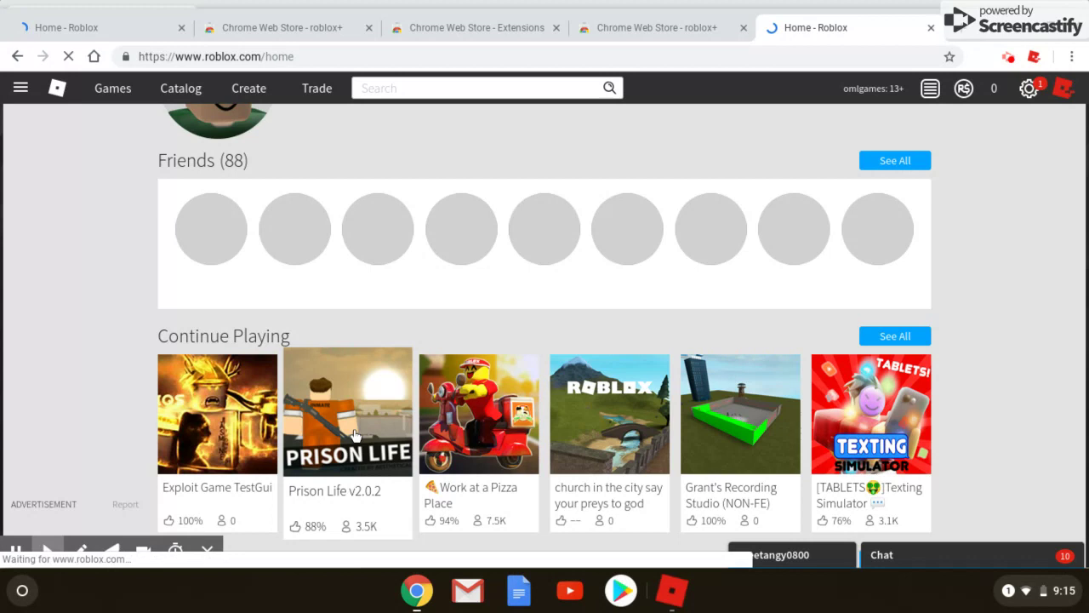
click(356, 436)
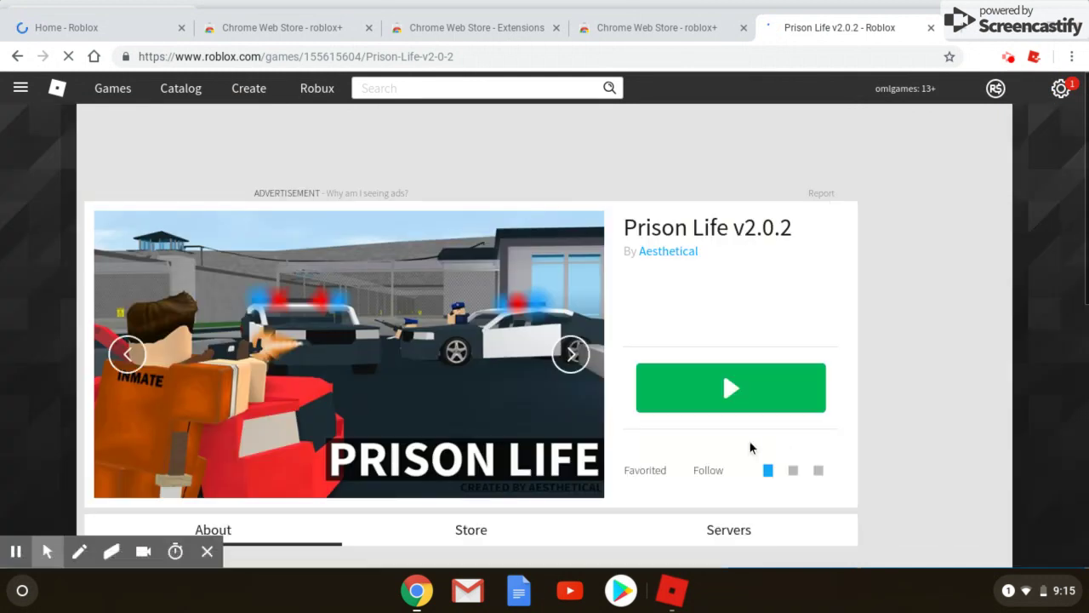
click(729, 380)
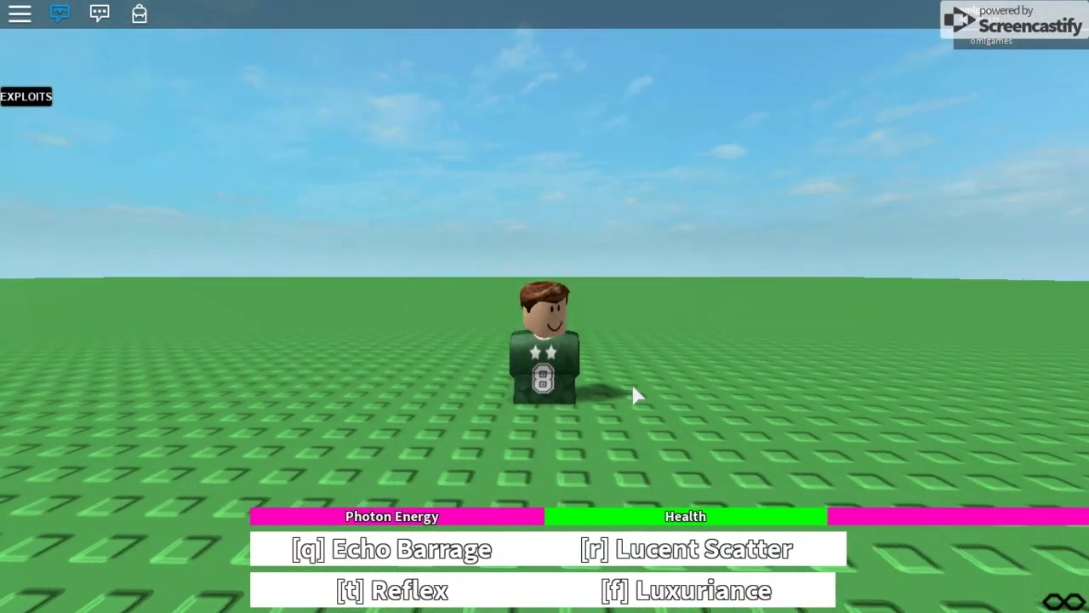
Leave the Prison Life game and exit fullscreen
key(space)
key(Escape)
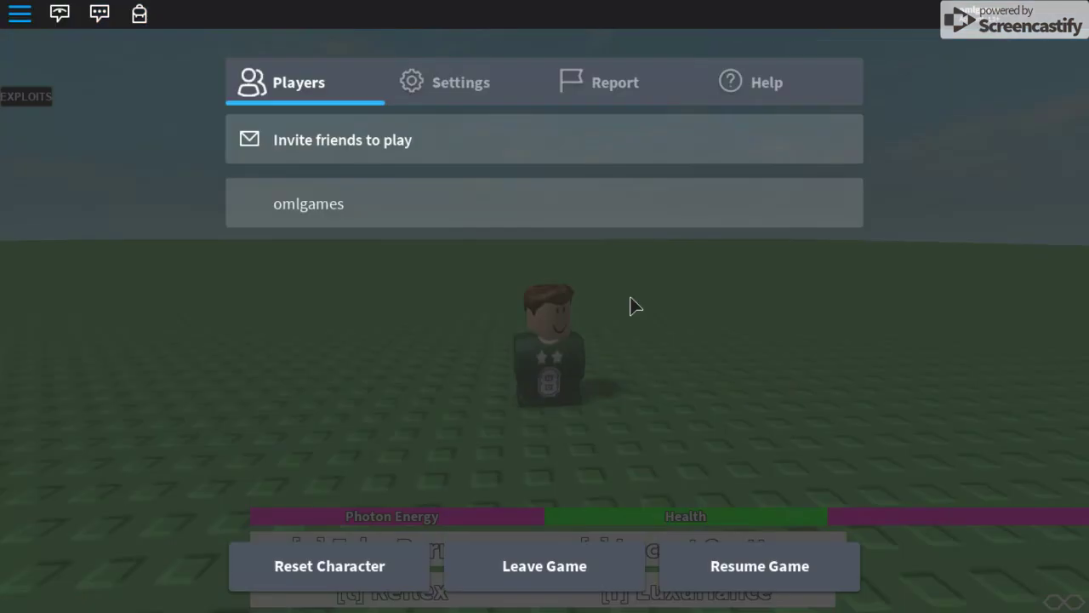
key(l)
key(F4)
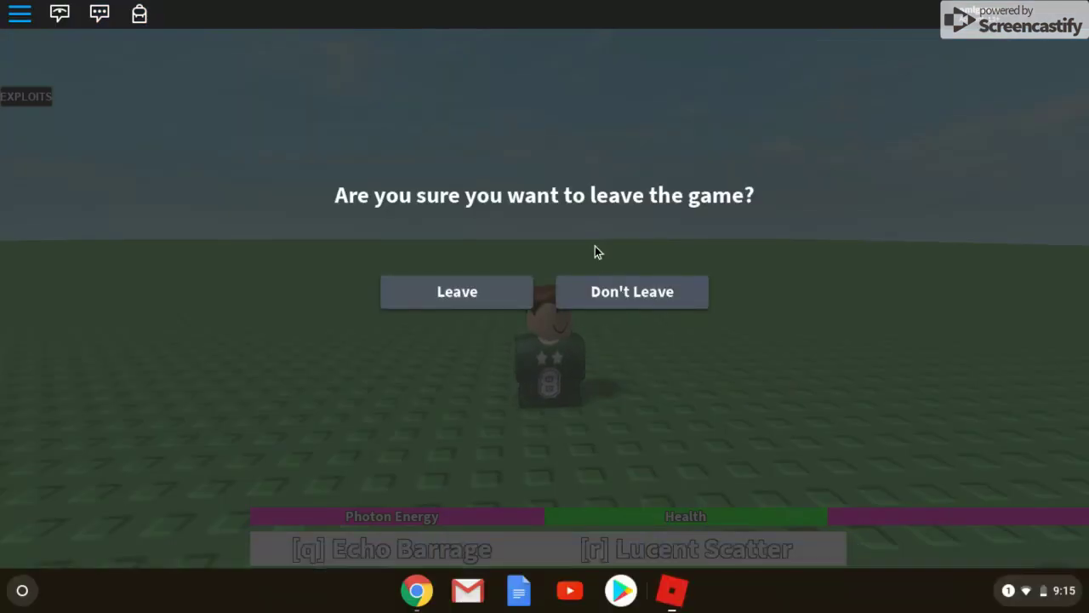
Bring the Roblox app window, showing its Home page, to the front from the shelf
click(417, 590)
click(417, 590)
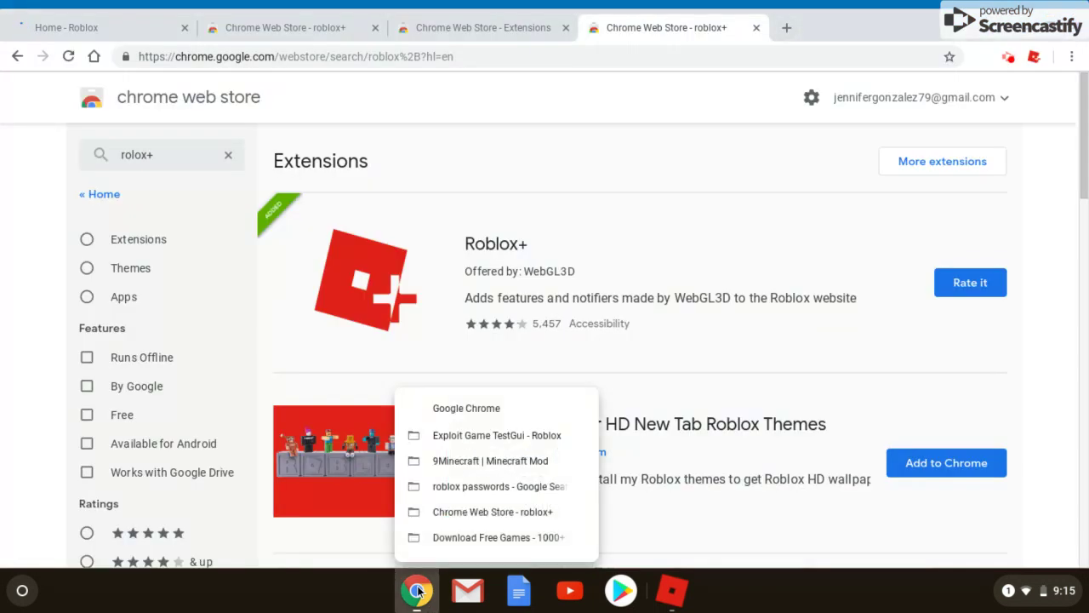
click(417, 590)
click(417, 590)
click(417, 590)
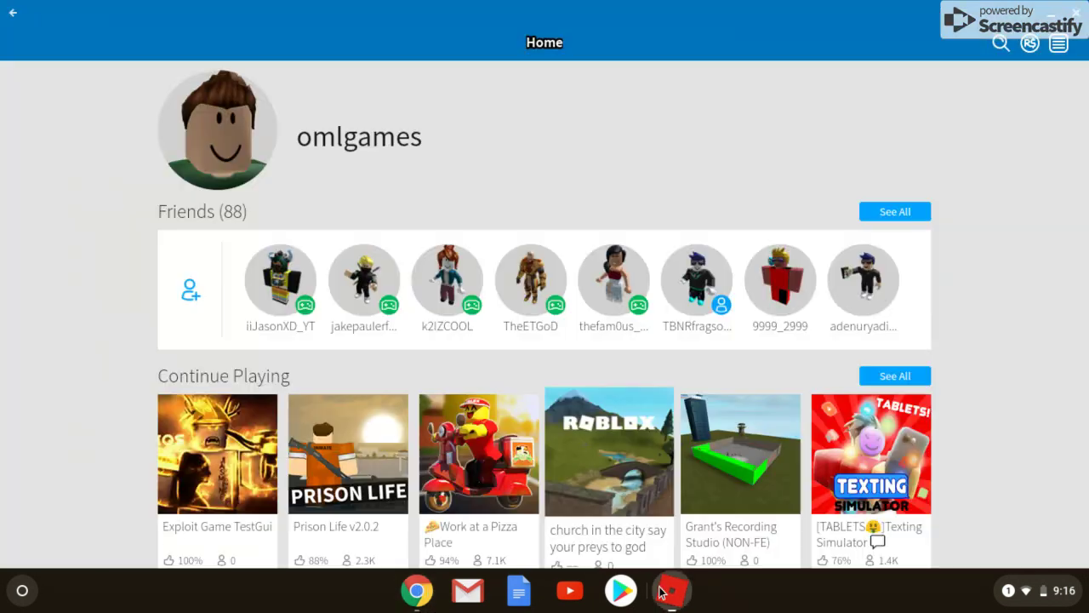
click(663, 589)
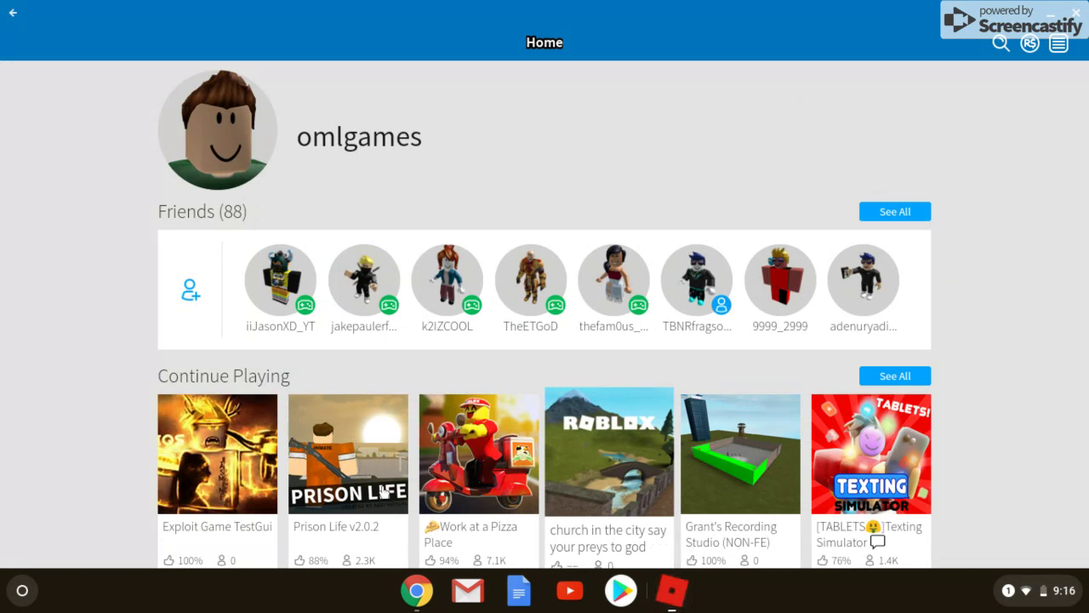
Close the Roblox app, returning to Chrome's Roblox My Settings page
click(1049, 15)
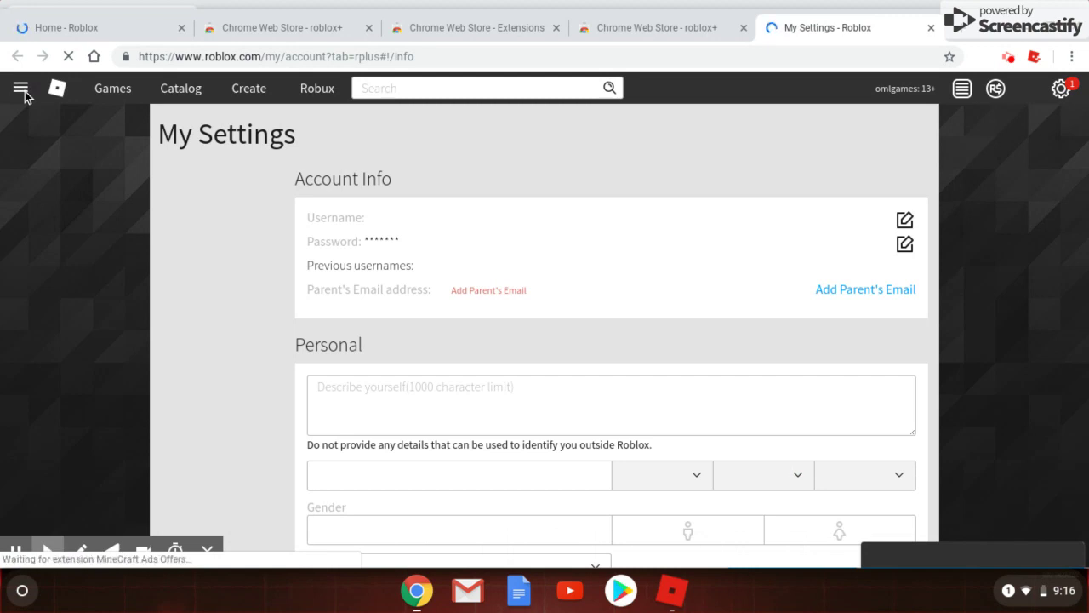
Navigate via the site menu to the Prison Life v2.0.2 game page
click(21, 88)
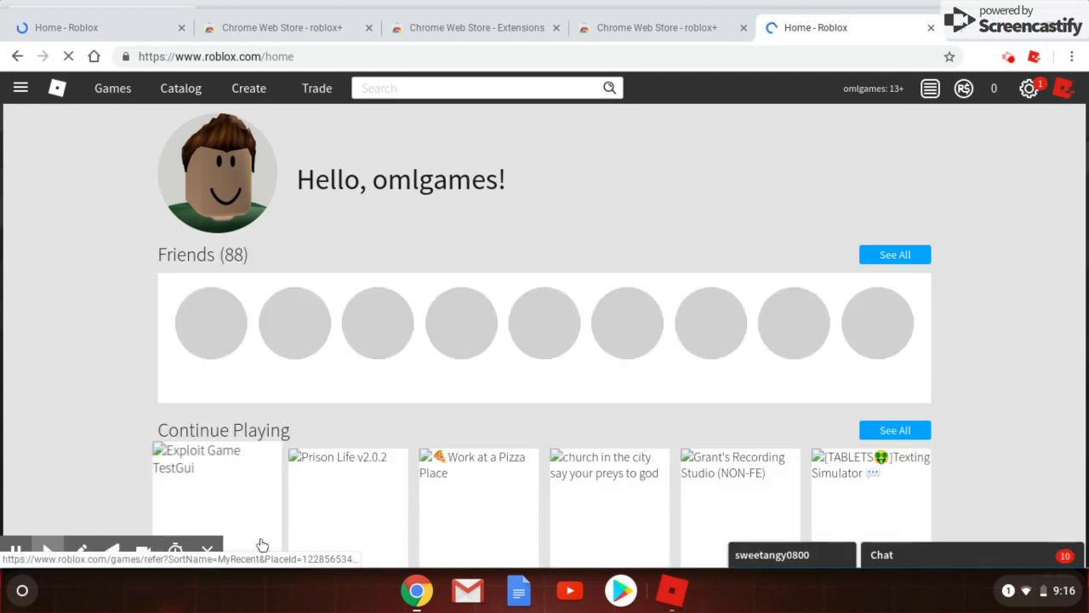
click(322, 488)
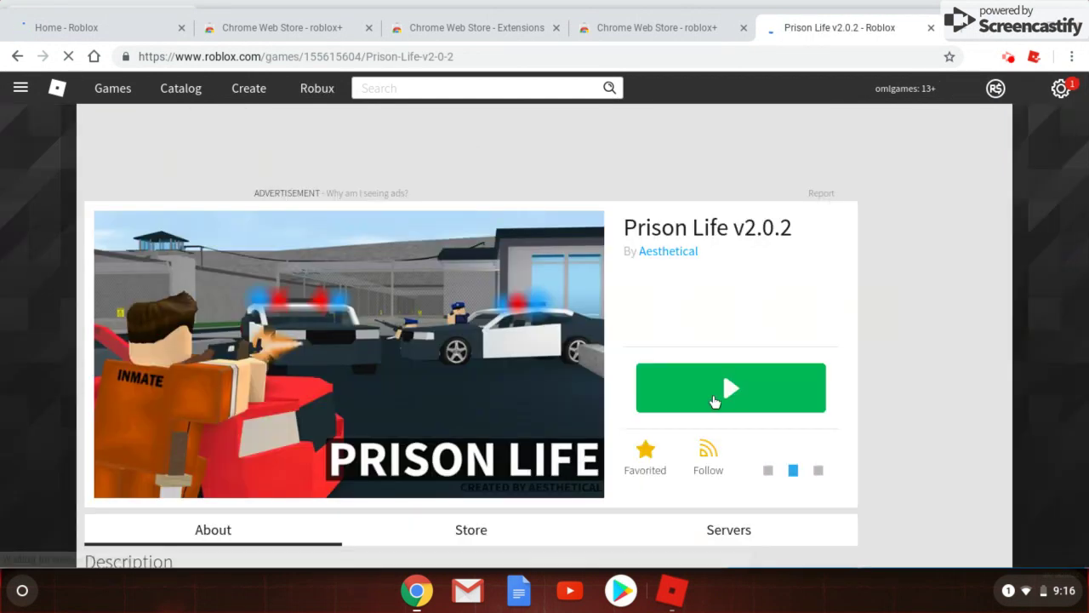
Launch Prison Life again, then return to the Chrome Web Store roblox+ results tab
click(715, 393)
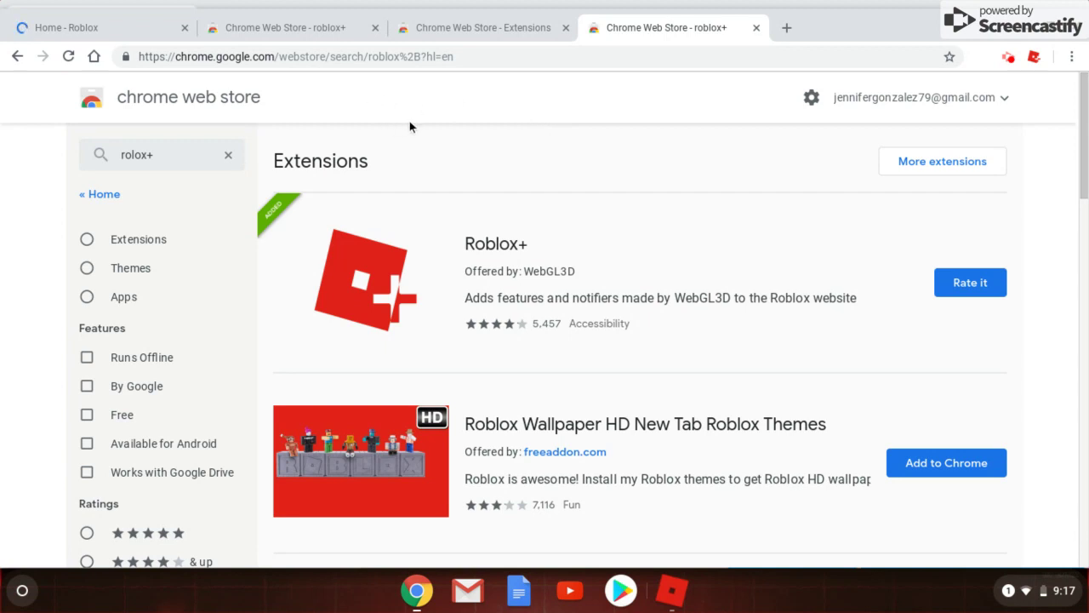
click(1008, 56)
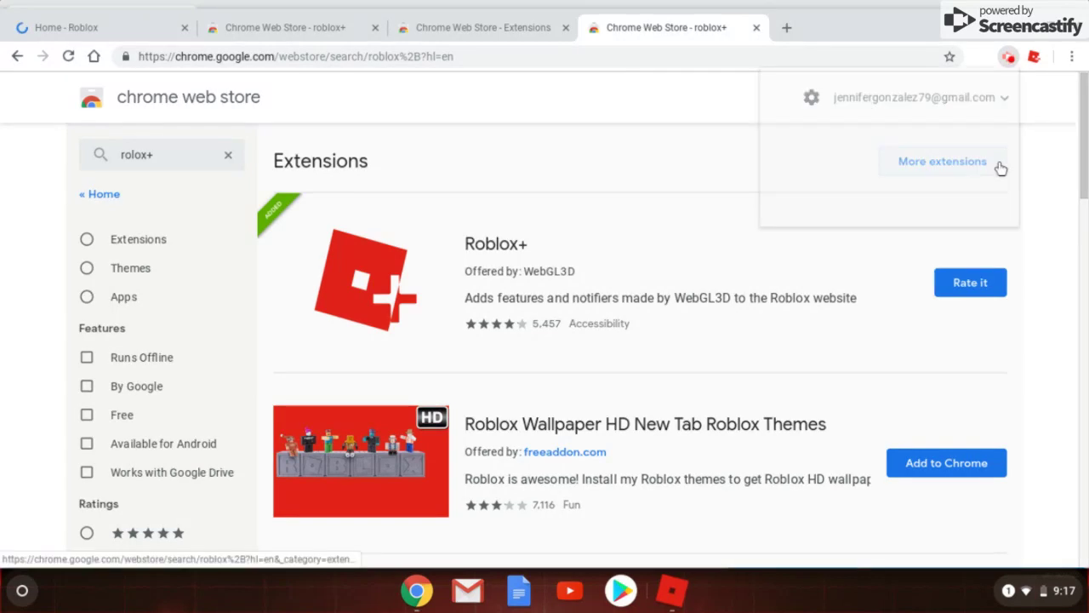